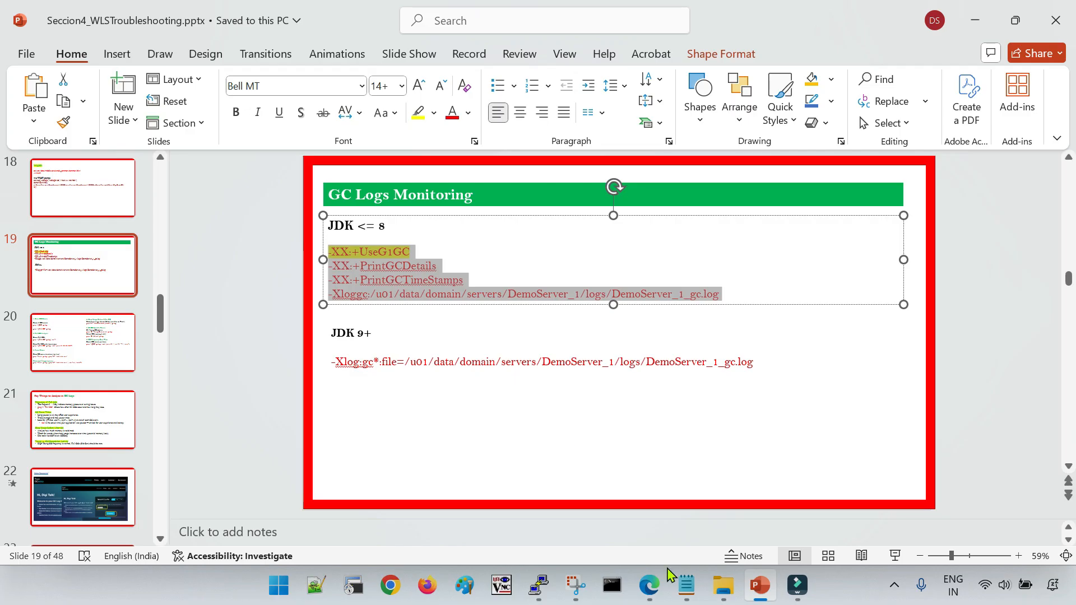
Switch to Notepad and replace its contents with the slide's JDK <= 8 GC arguments: -XX:+UseG1GC, -XX:+PrintGCDetails, -XX:+PrintGCTimeStamps and -Xloggc:/u01/data/domain/servers/DemoServer_1/logs/DemoServer_1_gc.log
{"action": "left_click", "coordinate": [686, 586]}
{"action": "key", "text": "ctrl+a"}
{"action": "type", "text": "-XX:+UseG1GC -XX:+PrintGCDetails -XX:+PrintGCTimeStamps -Xloggc:/u01/data/domain/servers/DemoServer_1/logs/DemoServer_1_gc.log"}
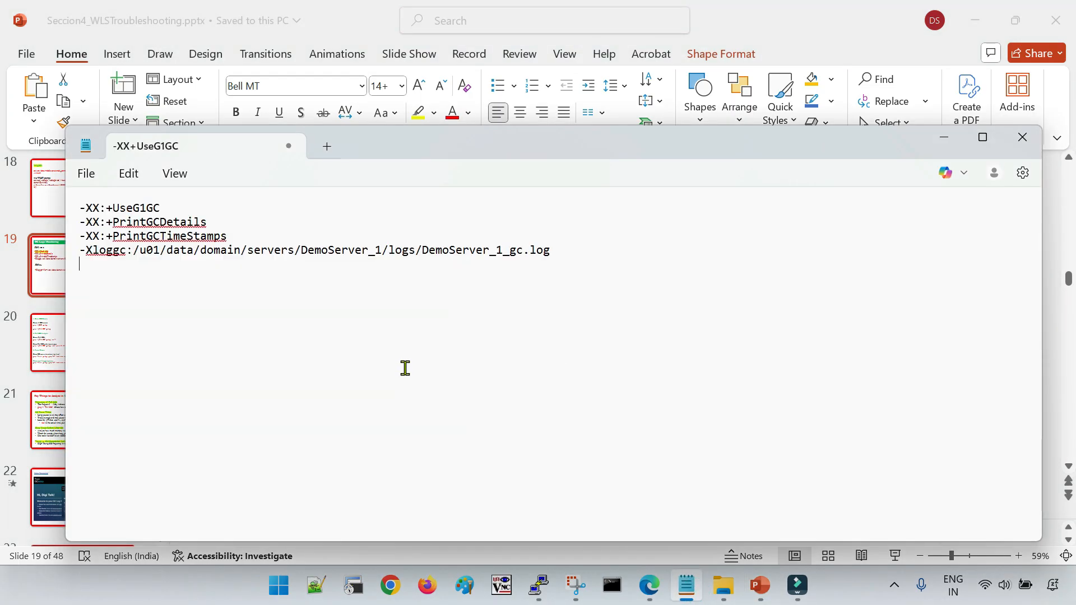
Join the four GC arguments into a single space-separated line, with the Notepad window maximized
{"action": "left_click", "coordinate": [184, 203]}
{"action": "key", "text": "Delete"}
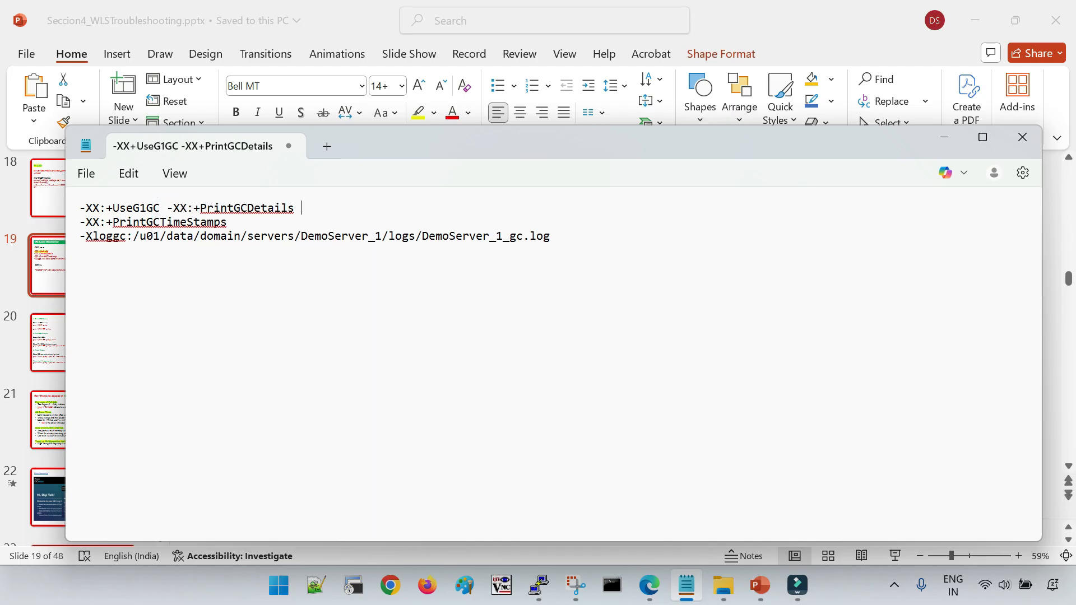
{"action": "key", "text": "Delete"}
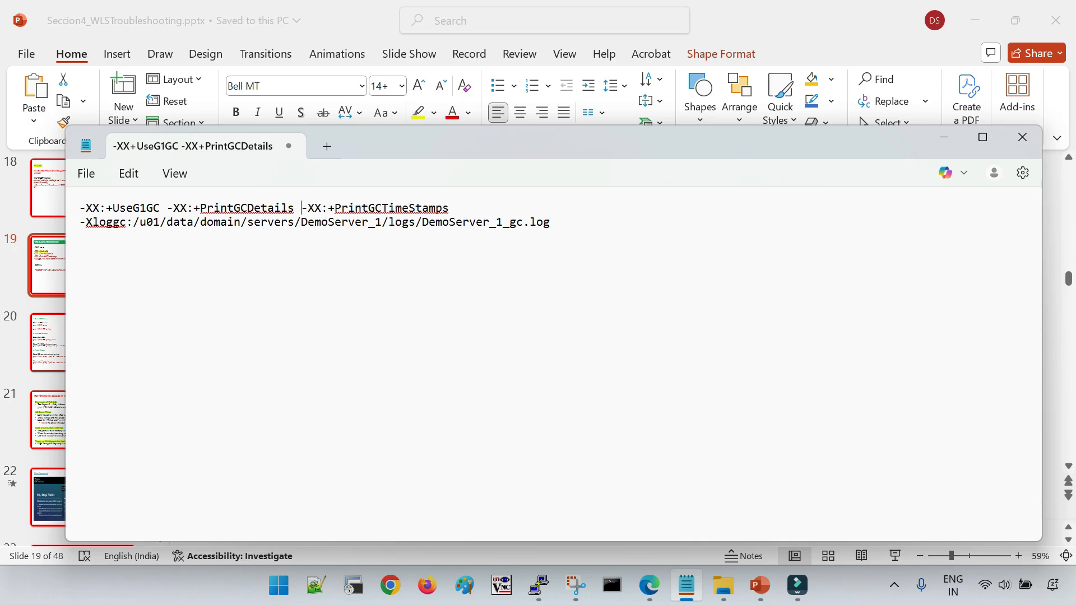
{"action": "left_click", "coordinate": [982, 137]}
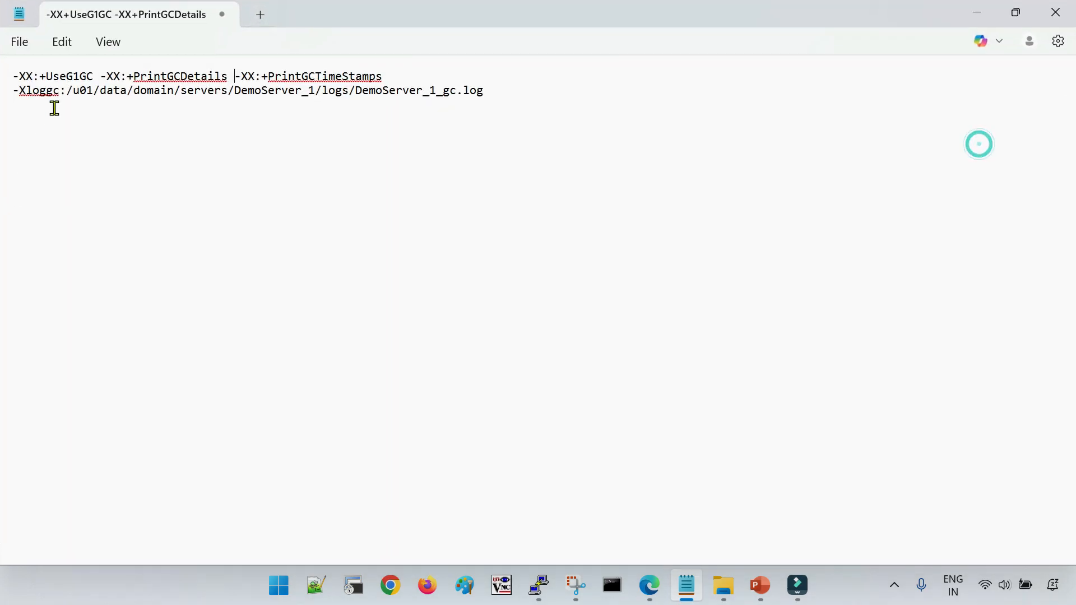
{"action": "left_click", "coordinate": [13, 90]}
{"action": "key", "text": "BackSpace"}
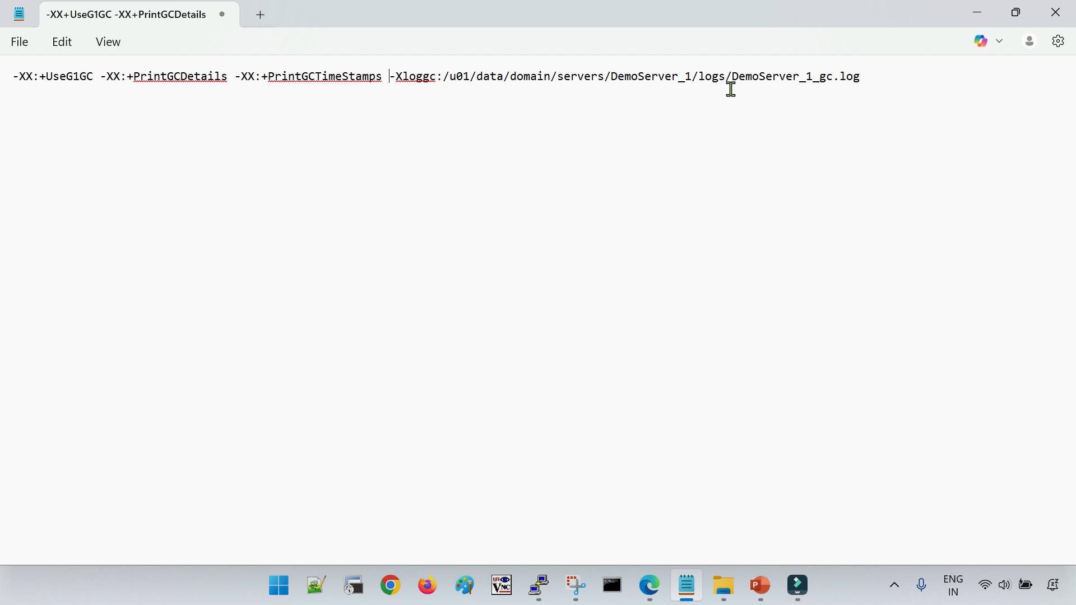
Shorten the GC log path to /u01/data/domain/DemoServer_1_gc.log and copy the whole argument line
{"action": "left_click_drag", "start_coordinate": [867, 78], "coordinate": [15, 79]}
{"action": "left_click", "coordinate": [423, 138]}
{"action": "left_click_drag", "start_coordinate": [562, 79], "coordinate": [721, 74]}
{"action": "key", "text": "BackSpace"}
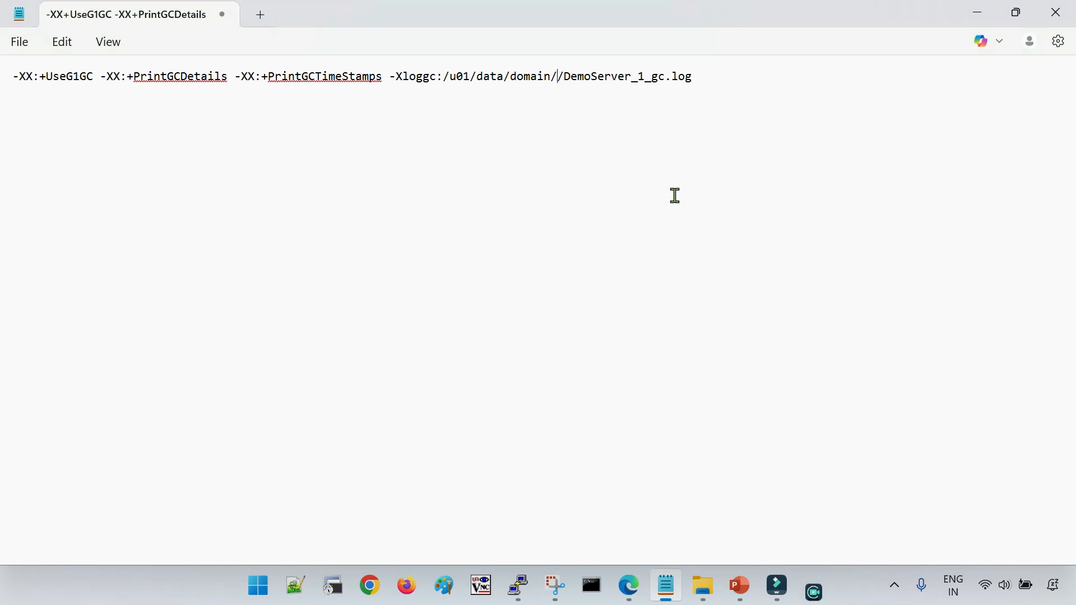
{"action": "key", "text": "BackSpace"}
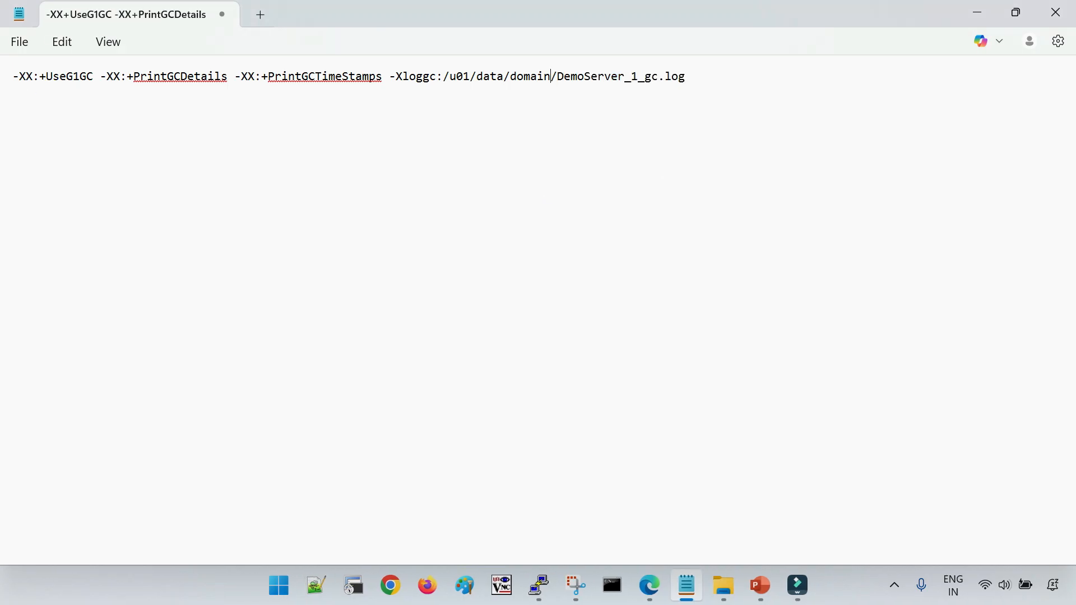
{"action": "key", "text": "ctrl+a"}
{"action": "key", "text": "ctrl+c"}
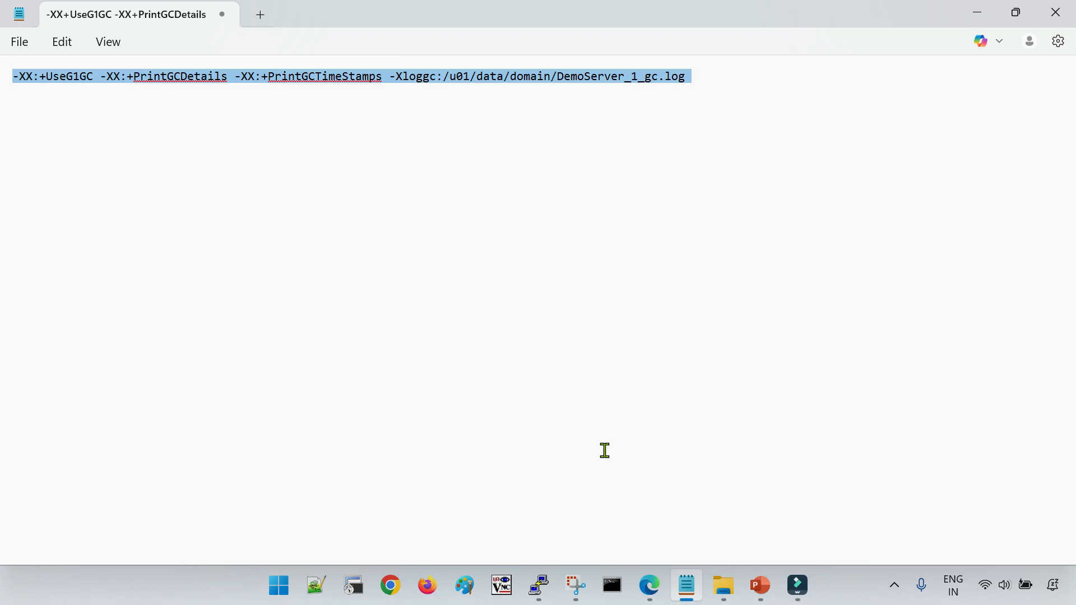
Switch to the WebLogic console in Edge, open DemoServer_1's Server Start settings and lock the configuration for editing
{"action": "left_click", "coordinate": [649, 585]}
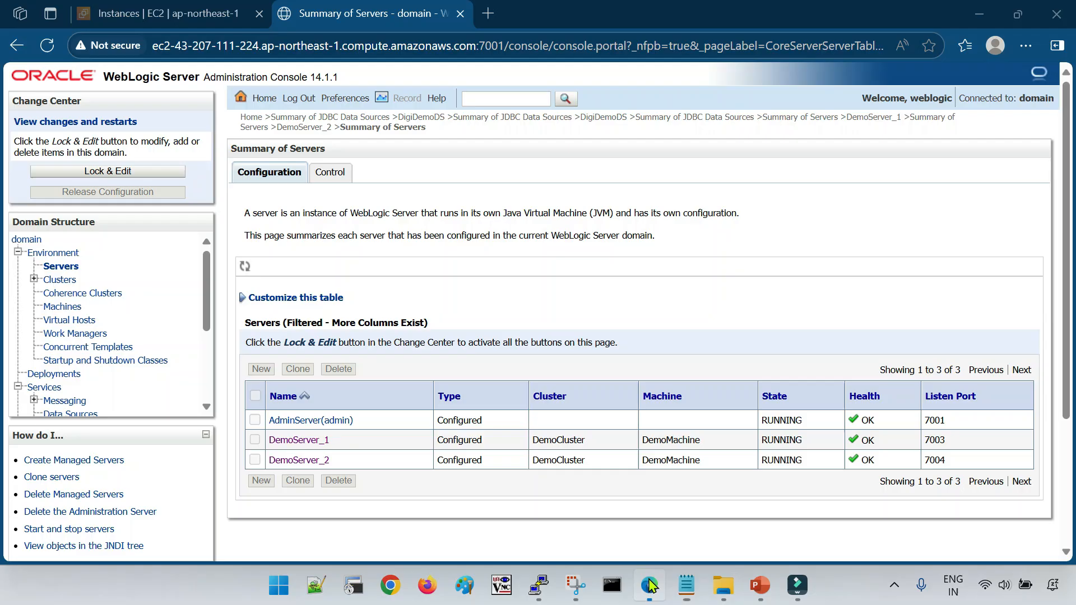
{"action": "left_click", "coordinate": [310, 440]}
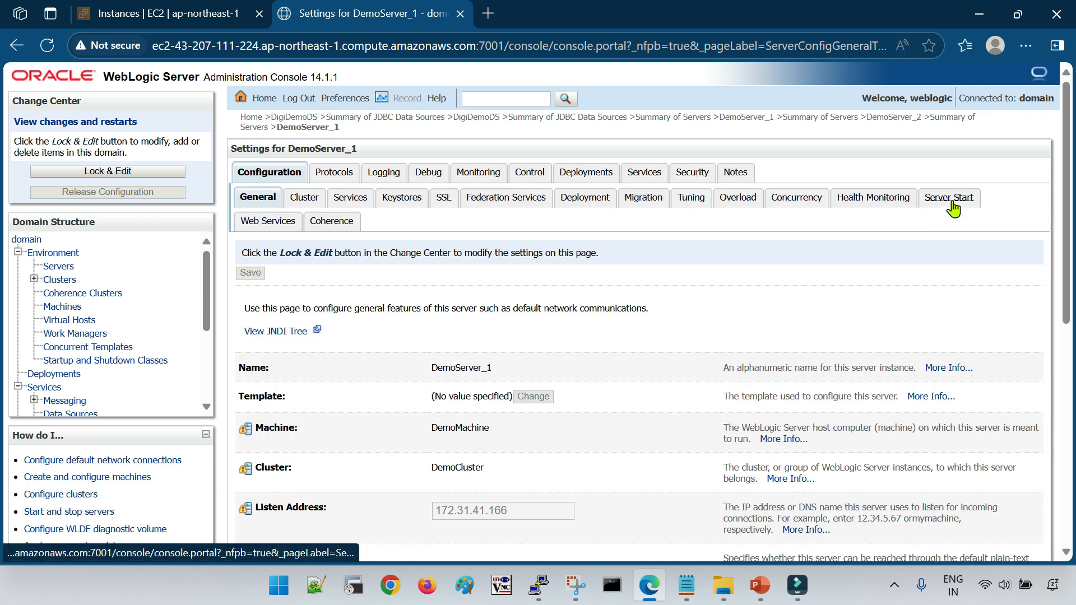
{"action": "left_click", "coordinate": [953, 205]}
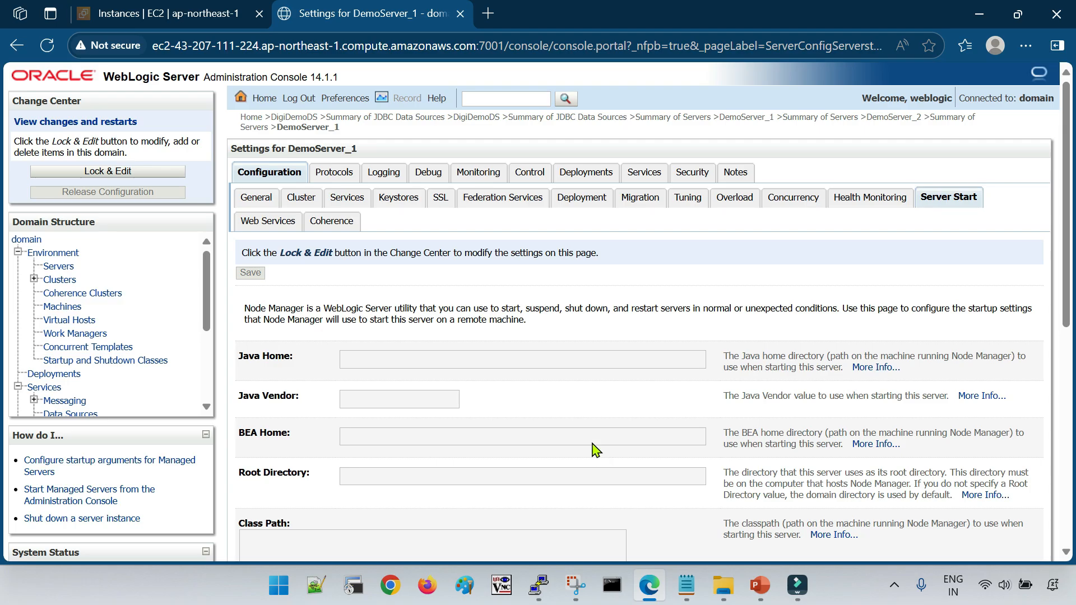
{"action": "scroll", "coordinate": [594, 451], "scroll_direction": "down", "scroll_amount": 3}
{"action": "scroll", "coordinate": [592, 454], "scroll_direction": "up", "scroll_amount": 3}
{"action": "scroll", "coordinate": [168, 157], "scroll_direction": "down", "scroll_amount": 2}
{"action": "scroll", "coordinate": [168, 157], "scroll_direction": "up", "scroll_amount": 2}
{"action": "left_click", "coordinate": [150, 171]}
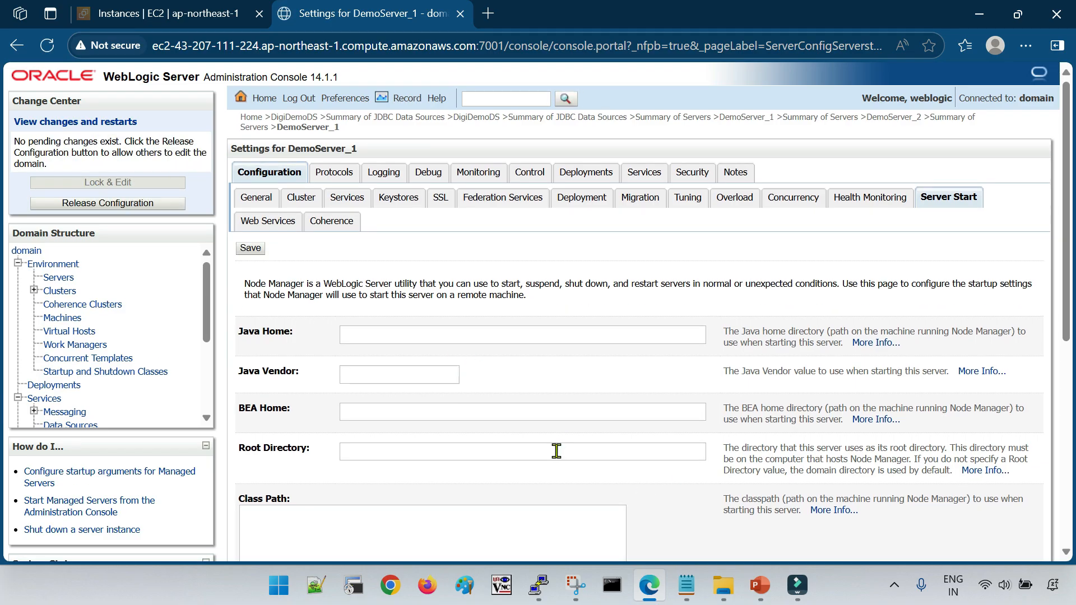
Set DemoServer_1's start arguments to -XX:+UseG1GC -XX:+PrintGCDetails -XX:+PrintGCTimeStamps -Xloggc:/u01/data/domain/DemoServer_1_gc.log and save
{"action": "scroll", "coordinate": [529, 403], "scroll_direction": "down", "scroll_amount": 4}
{"action": "left_click", "coordinate": [405, 307]}
{"action": "left_click", "coordinate": [406, 399]}
{"action": "key", "text": "ctrl+v"}
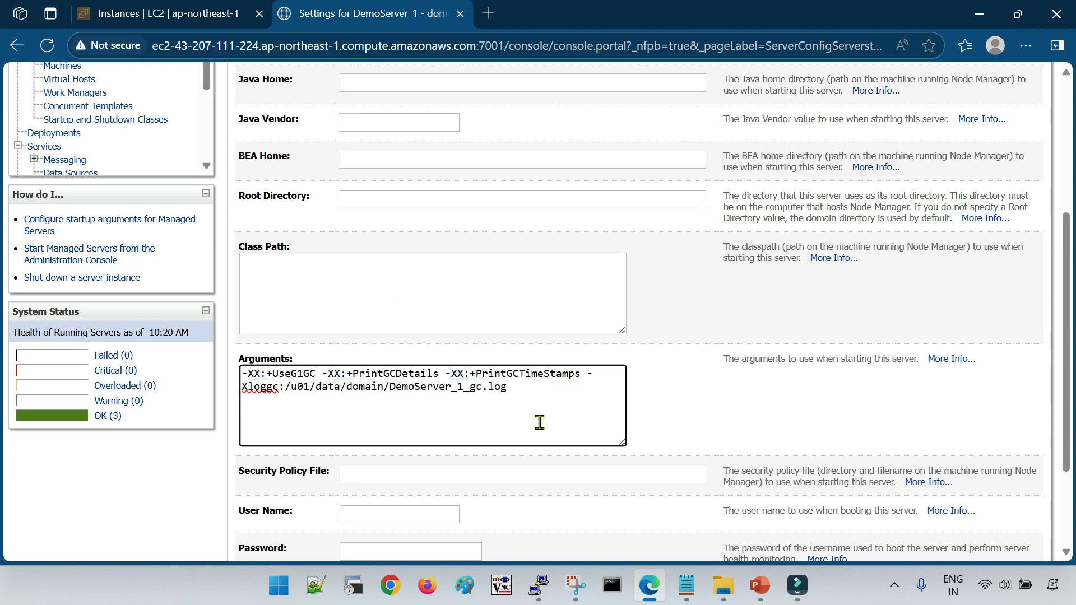
{"action": "scroll", "coordinate": [540, 422], "scroll_direction": "down", "scroll_amount": 5}
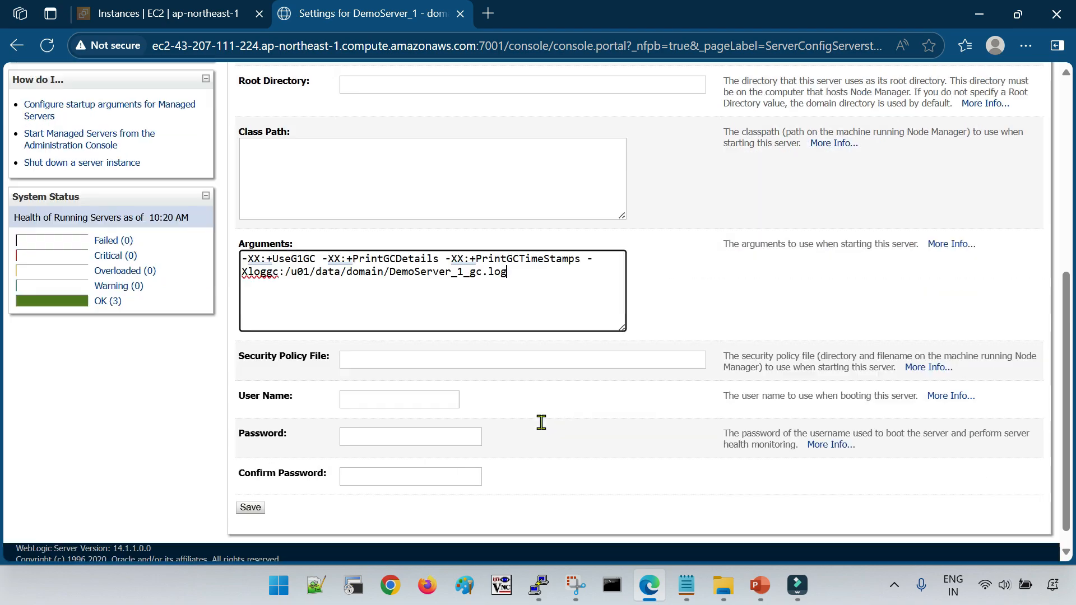
{"action": "left_click", "coordinate": [249, 486]}
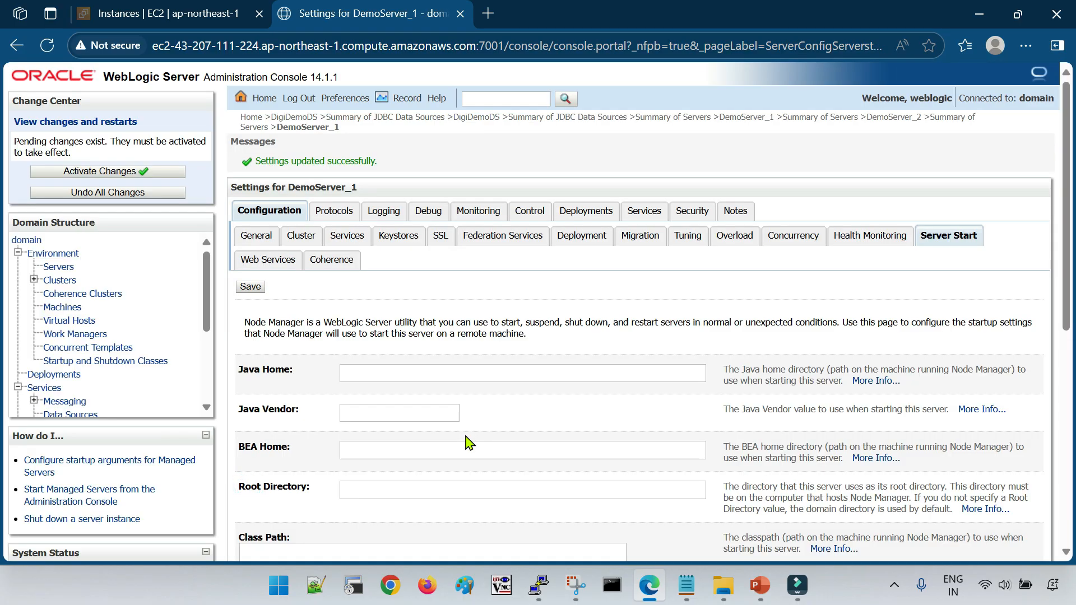
Give DemoServer_2 the same start arguments with the log file changed to /u01/data/domain/DemoServer_2_gc.log, and save
{"action": "left_click", "coordinate": [61, 269]}
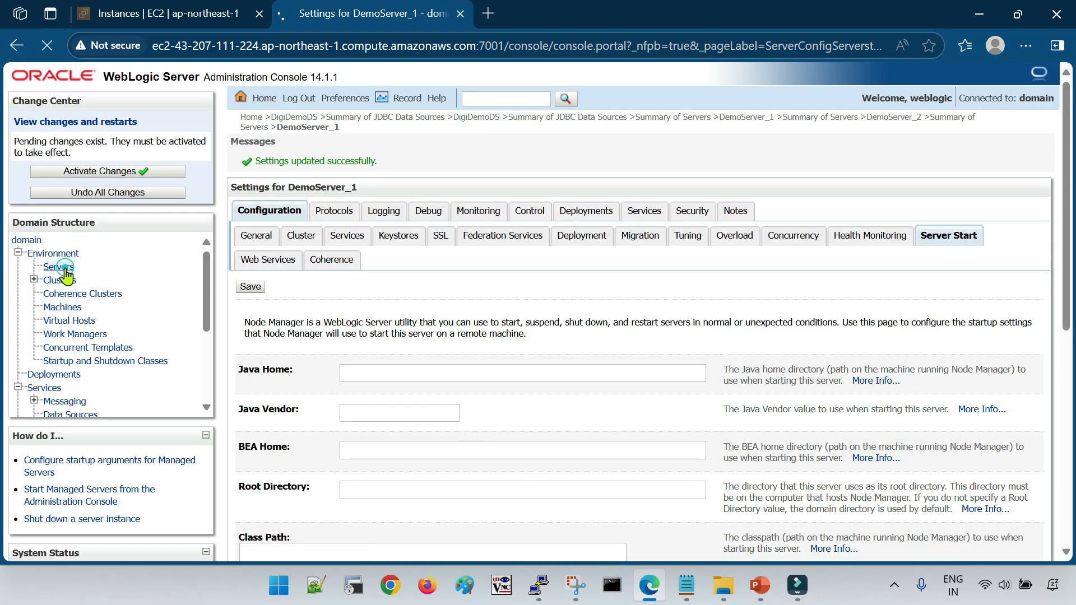
{"action": "left_click", "coordinate": [311, 435]}
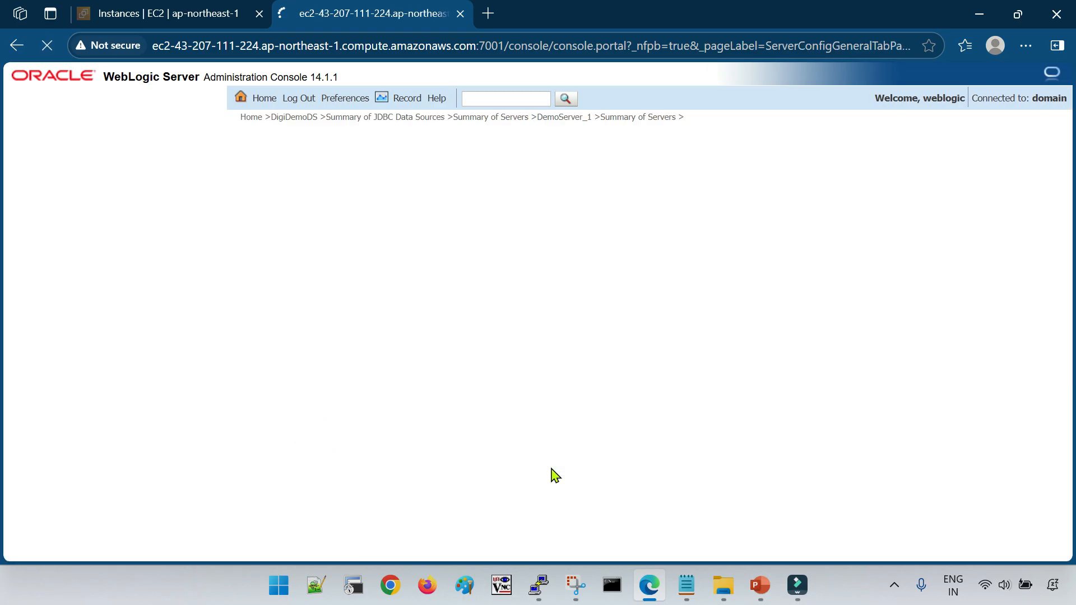
{"action": "left_click", "coordinate": [943, 204]}
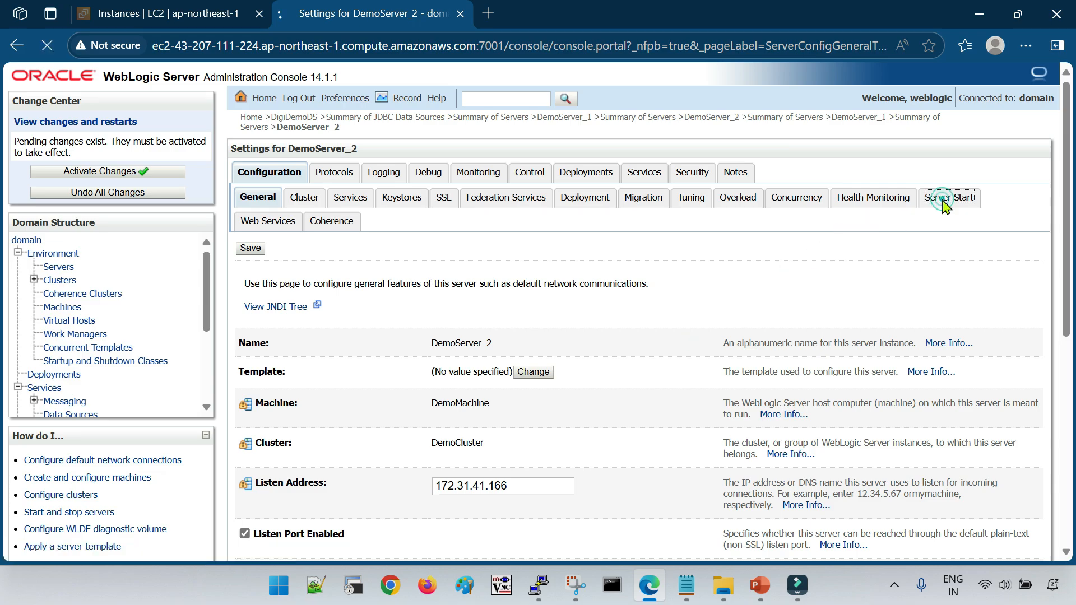
{"action": "scroll", "coordinate": [364, 484], "scroll_direction": "down", "scroll_amount": 3}
{"action": "left_click", "coordinate": [350, 471]}
{"action": "key", "text": "ctrl+v"}
{"action": "scroll", "coordinate": [469, 443], "scroll_direction": "down", "scroll_amount": 4}
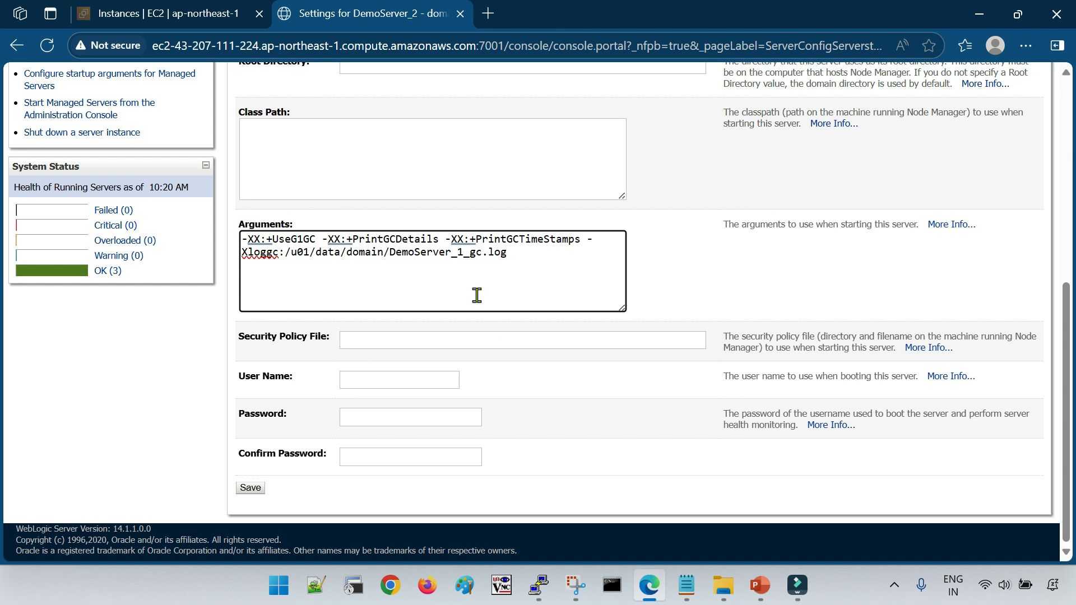
{"action": "left_click", "coordinate": [466, 258]}
{"action": "left_click", "coordinate": [251, 487]}
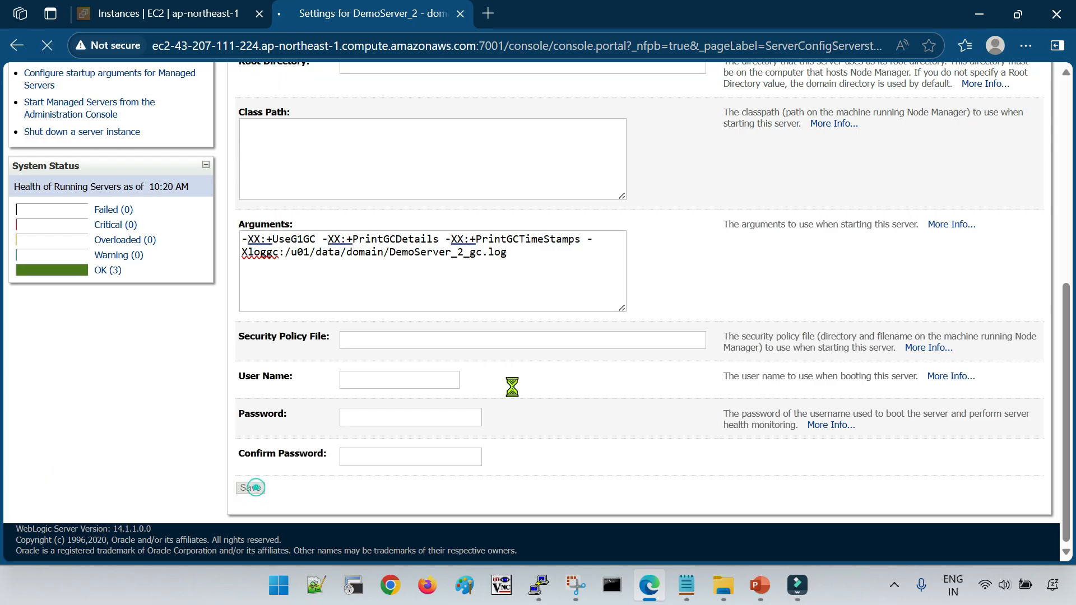
Activate the pending configuration changes and review the arguments saved for DemoServer_2
{"action": "left_click", "coordinate": [136, 170]}
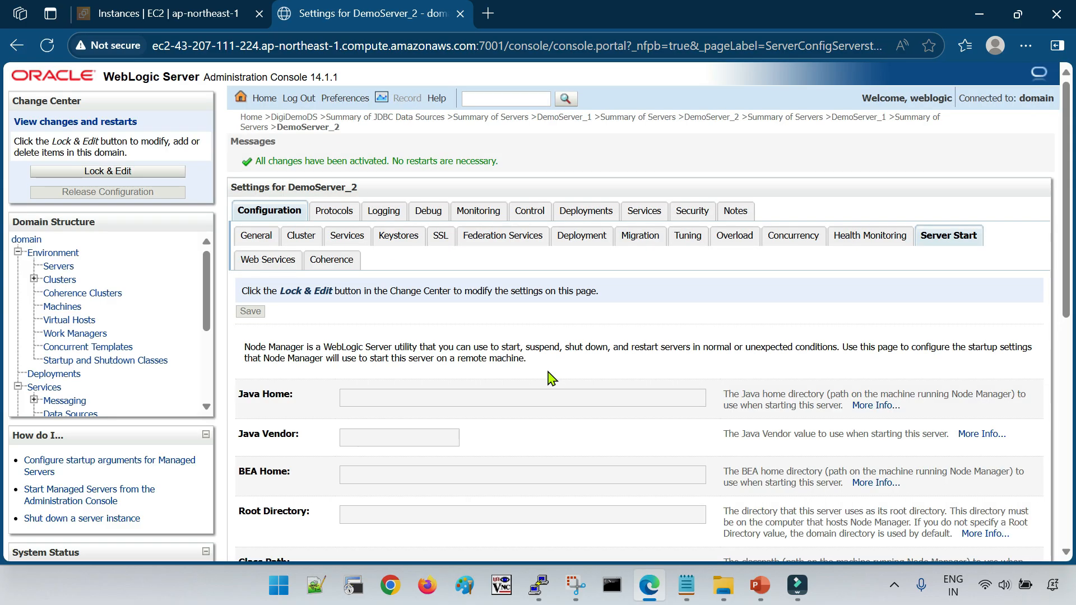
{"action": "scroll", "coordinate": [538, 483], "scroll_direction": "down", "scroll_amount": 1}
{"action": "scroll", "coordinate": [535, 481], "scroll_direction": "up", "scroll_amount": 1}
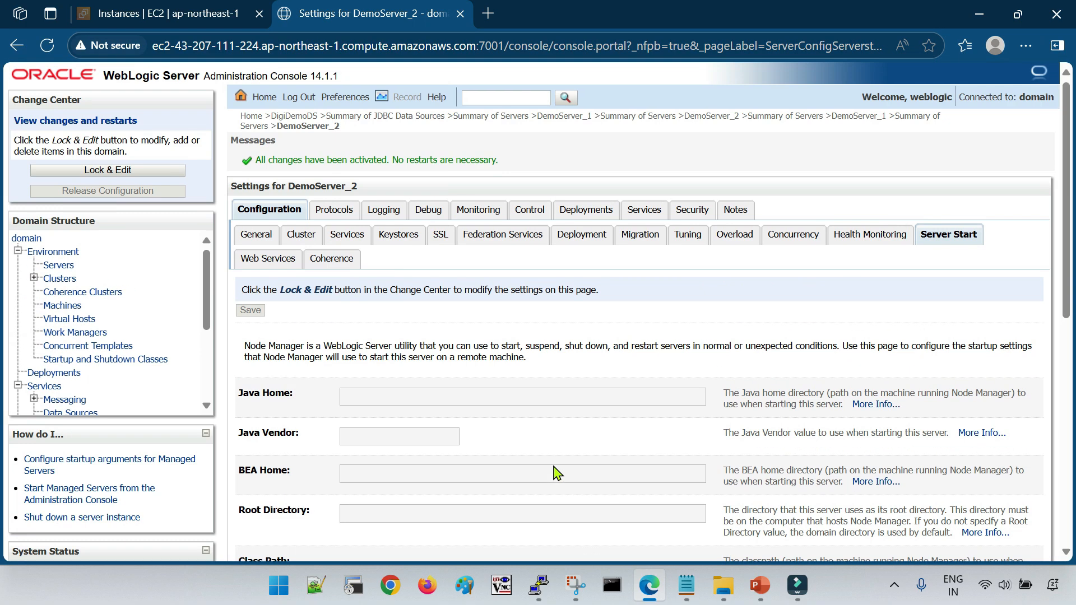
{"action": "scroll", "coordinate": [552, 475], "scroll_direction": "down", "scroll_amount": 5}
{"action": "left_click_drag", "start_coordinate": [499, 462], "coordinate": [192, 439]}
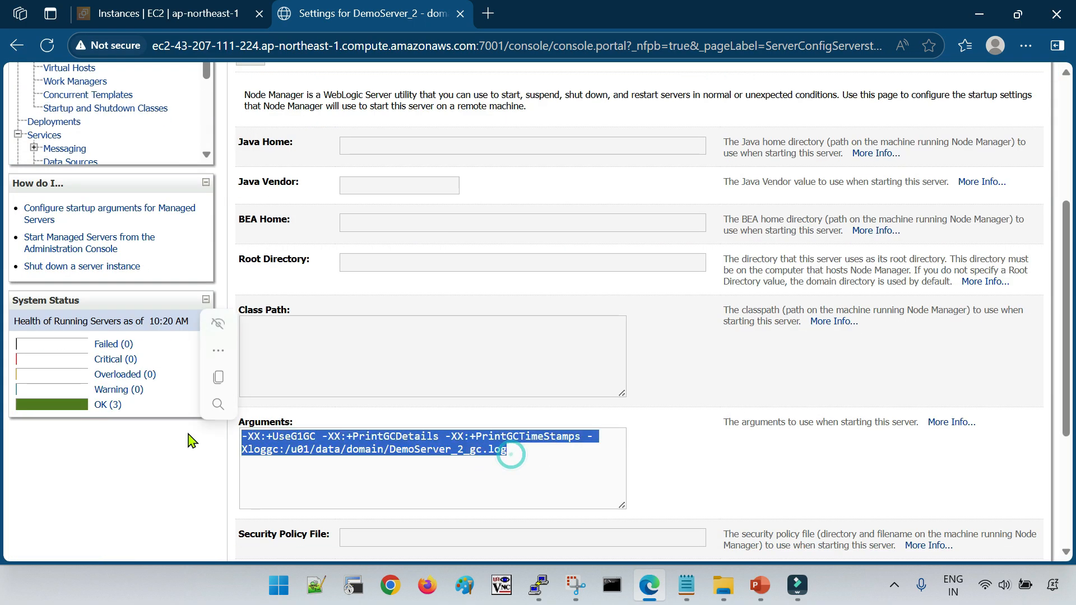
{"action": "scroll", "coordinate": [192, 439], "scroll_direction": "up", "scroll_amount": 5}
Force an immediate shutdown of DemoServer_1 and DemoServer_2, and recheck their state in the server list
{"action": "left_click", "coordinate": [57, 268]}
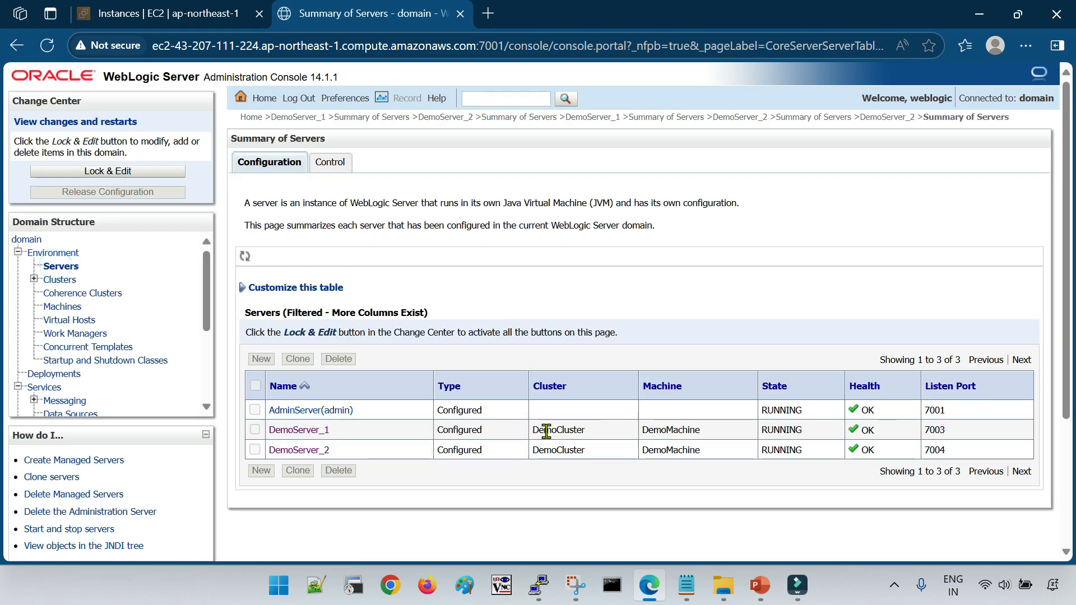
{"action": "left_click", "coordinate": [330, 162]}
{"action": "left_click", "coordinate": [254, 394]}
{"action": "left_click", "coordinate": [255, 414]}
{"action": "left_click", "coordinate": [421, 434]}
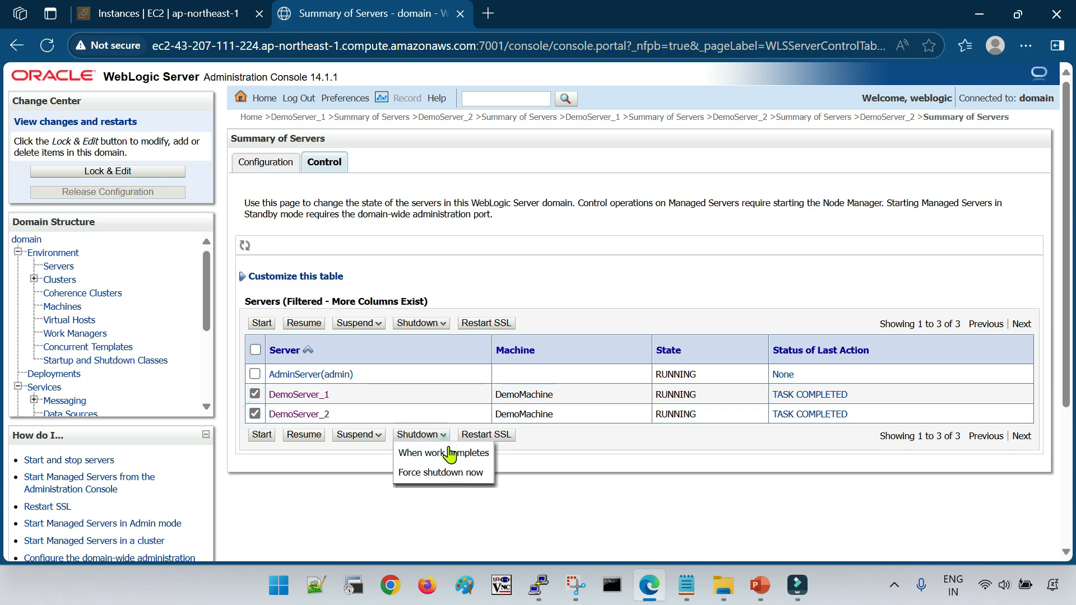
{"action": "left_click", "coordinate": [444, 472]}
{"action": "left_click", "coordinate": [247, 276]}
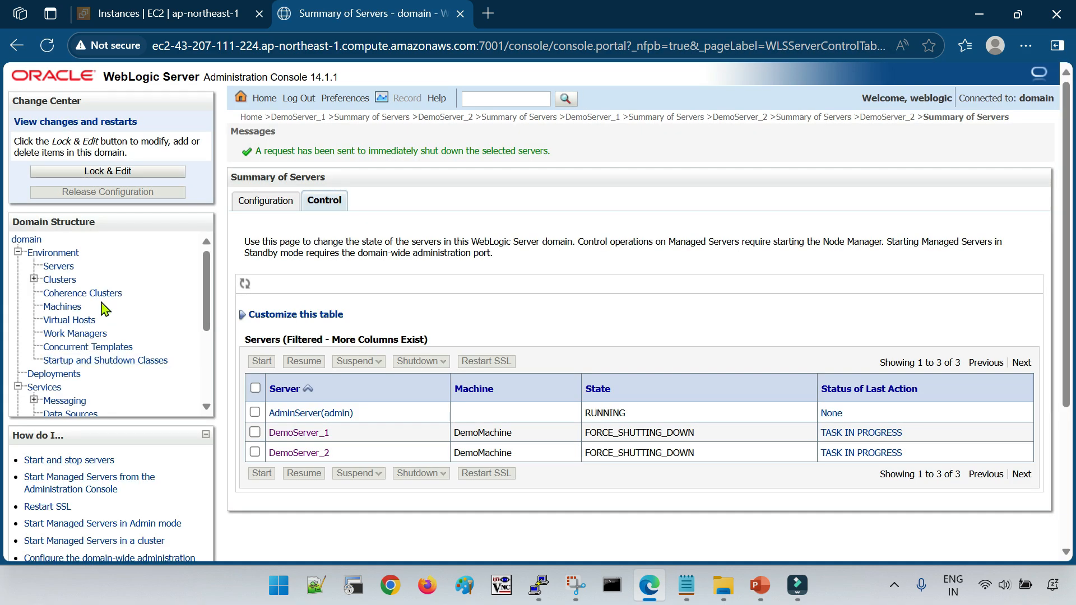
{"action": "left_click", "coordinate": [58, 267]}
{"action": "left_click", "coordinate": [60, 266]}
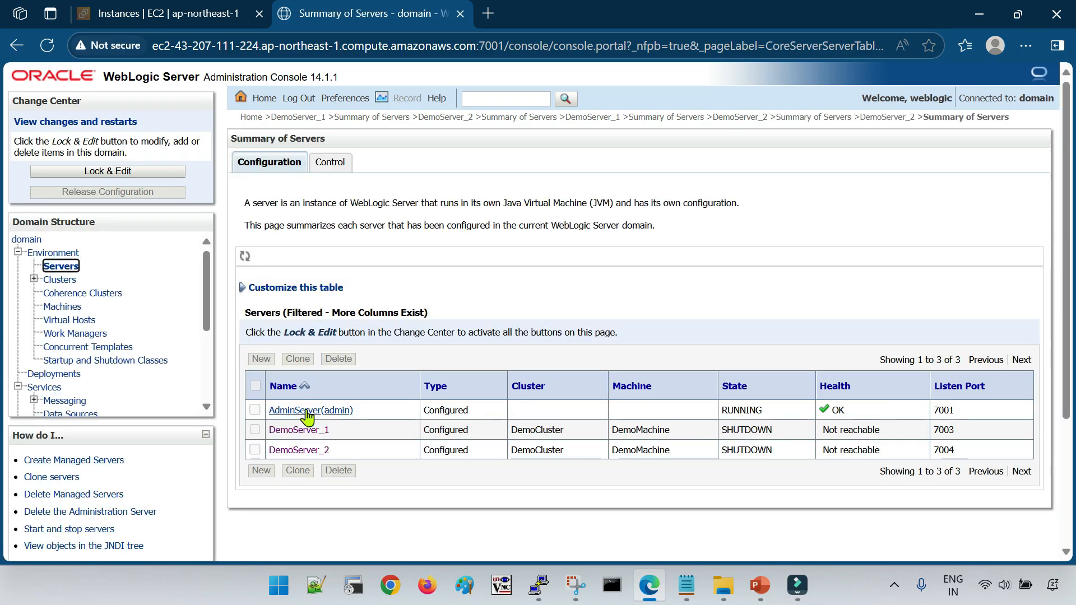
Start DemoServer_1 and DemoServer_2 again and check their state in the server list
{"action": "left_click", "coordinate": [328, 162]}
{"action": "left_click", "coordinate": [255, 393]}
{"action": "left_click", "coordinate": [255, 414]}
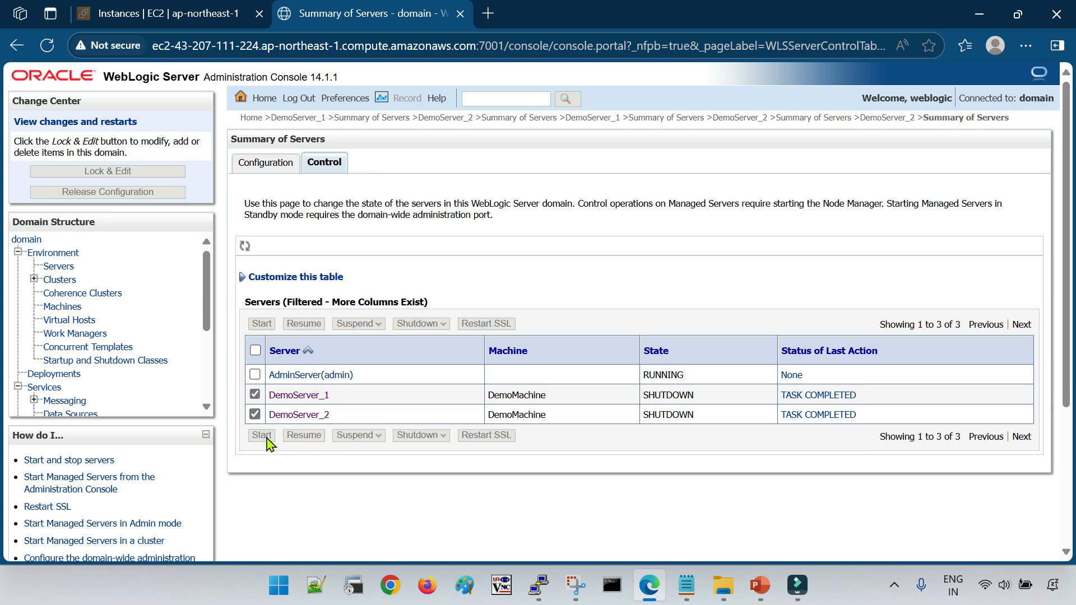
{"action": "left_click", "coordinate": [261, 435]}
{"action": "left_click", "coordinate": [246, 276]}
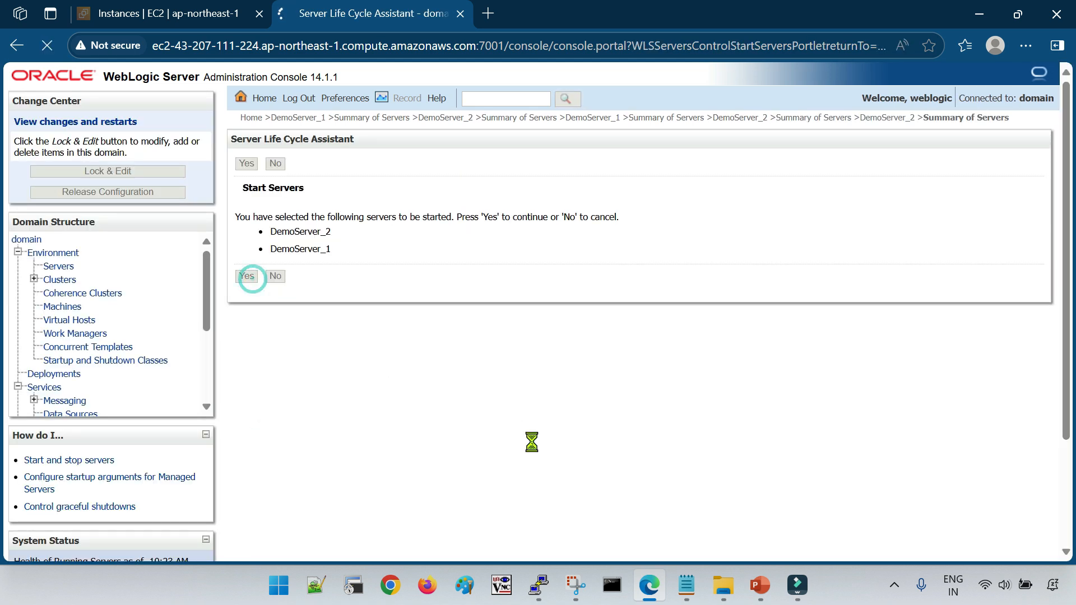
{"action": "left_click", "coordinate": [60, 267]}
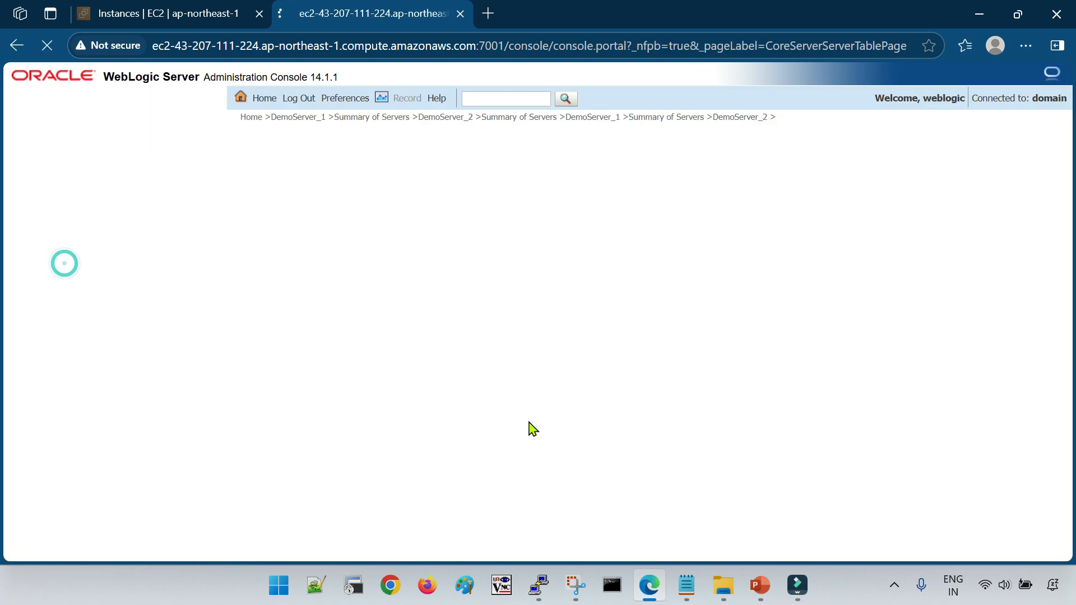
{"action": "left_click", "coordinate": [61, 266]}
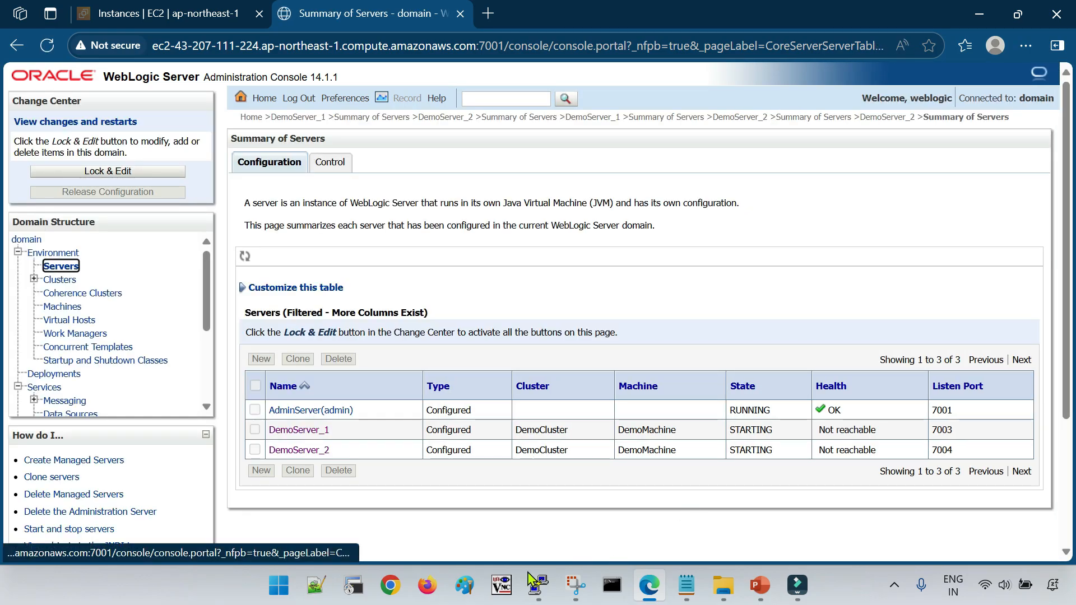
Switch to the PuTTY terminal and search the running processes with ps -ef|grep g1gc
{"action": "mouse_move", "coordinate": [539, 585]}
{"action": "left_click", "coordinate": [647, 525]}
{"action": "type", "text": "ps -w"}
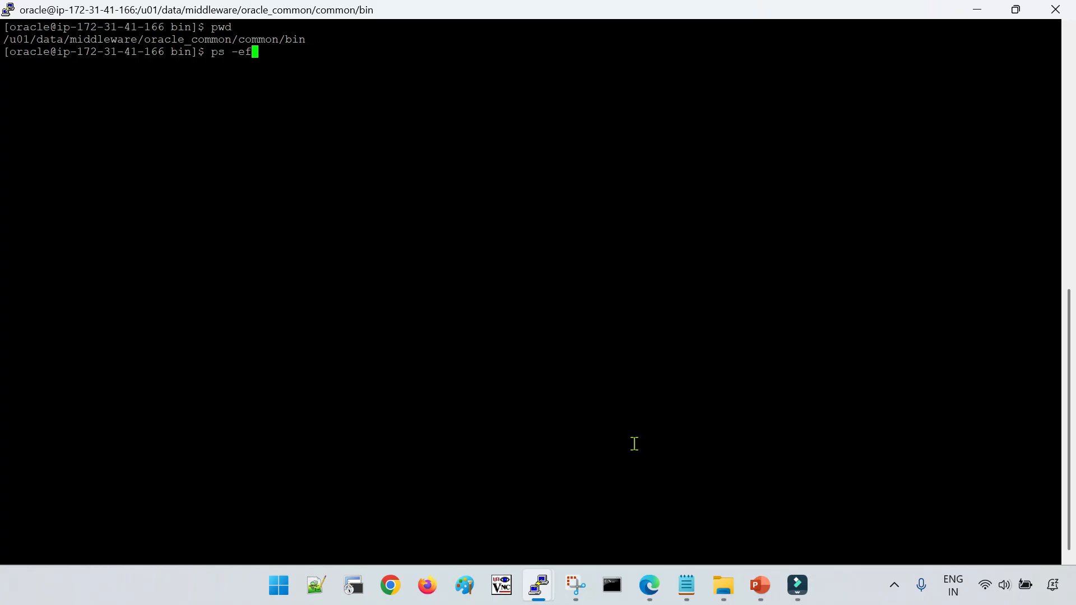
{"action": "type", "text": "f|grep g1gc"}
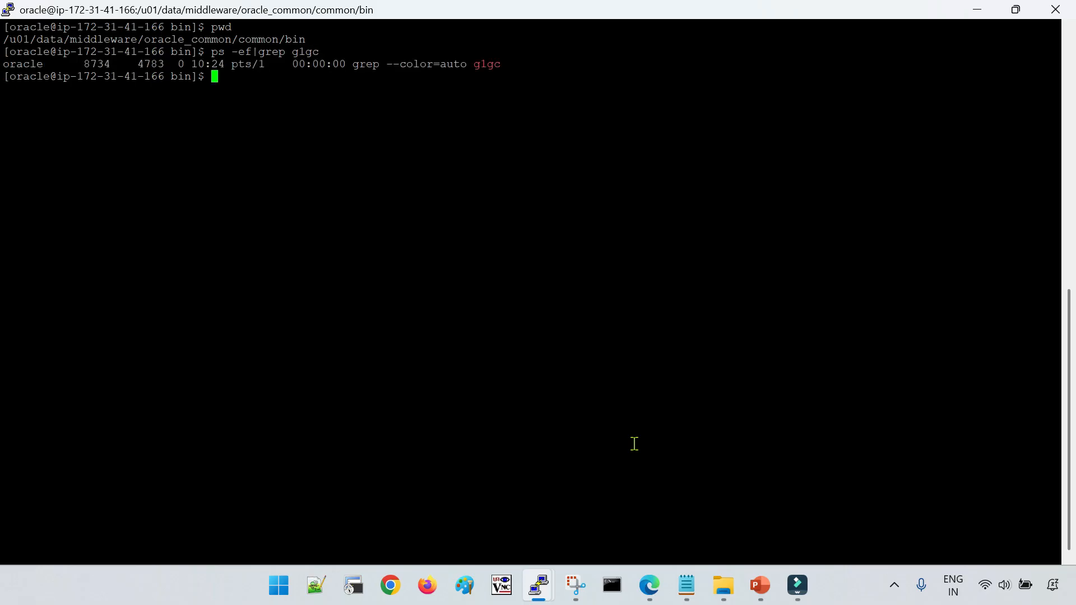
Search the processes with ps -ef|grep gc and examine the GC log path in DemoServer_2's process arguments
{"action": "key", "text": "Up"}
{"action": "key", "text": "BackSpace"}
{"action": "key", "text": "BackSpace"}
{"action": "key", "text": "BackSpace"}
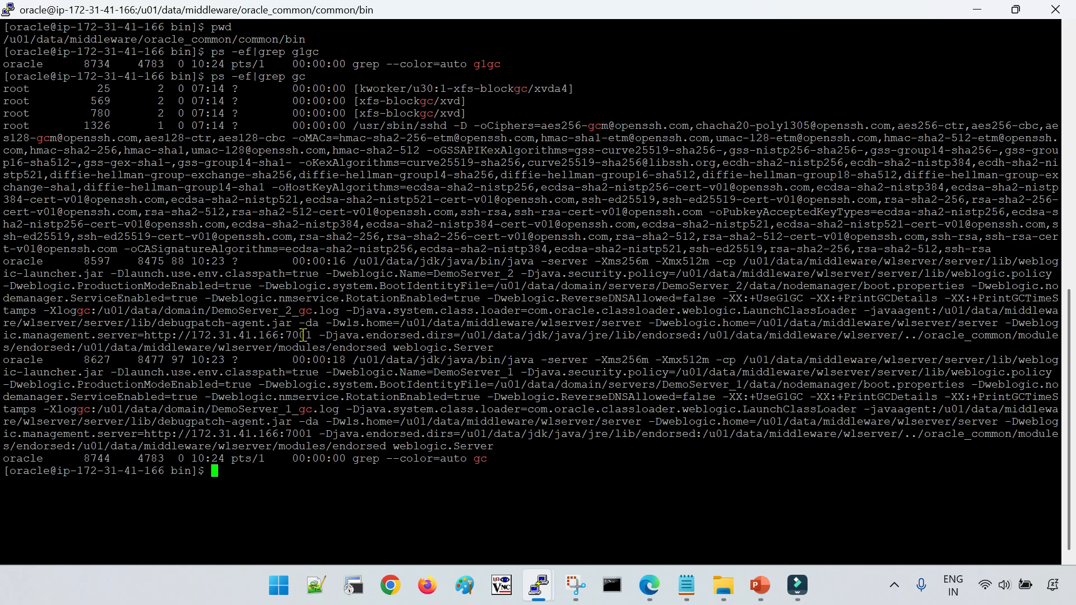
{"action": "double_click", "coordinate": [274, 310]}
{"action": "left_click", "coordinate": [419, 340]}
Search the running processes case-insensitively with ps -ef|grep -i g1gc
{"action": "key", "text": "Up"}
{"action": "key", "text": "Up"}
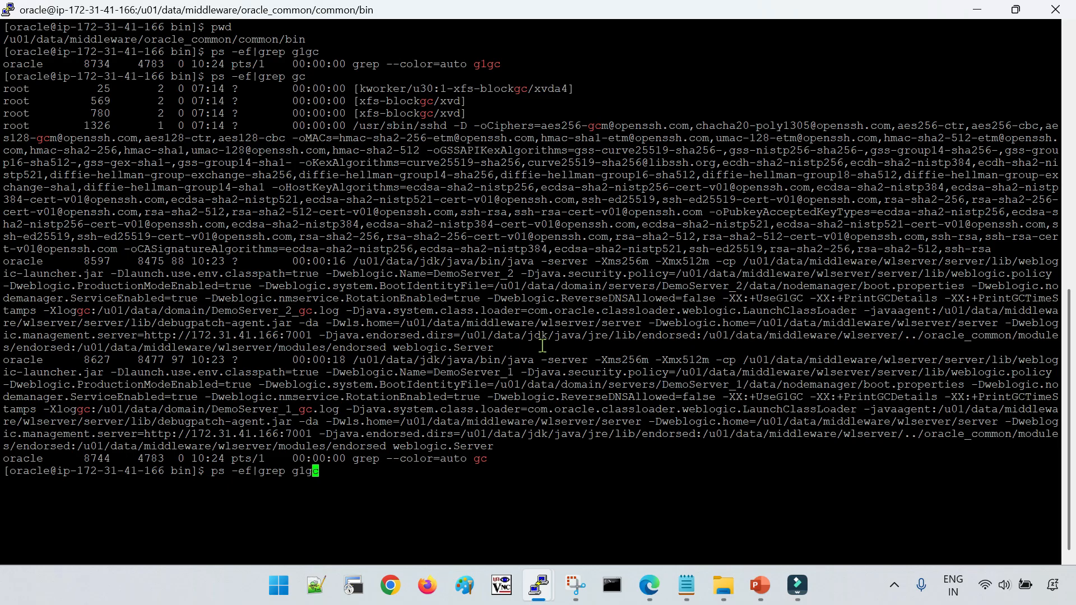
{"action": "type", "text": "-i"}
{"action": "key", "text": "Return"}
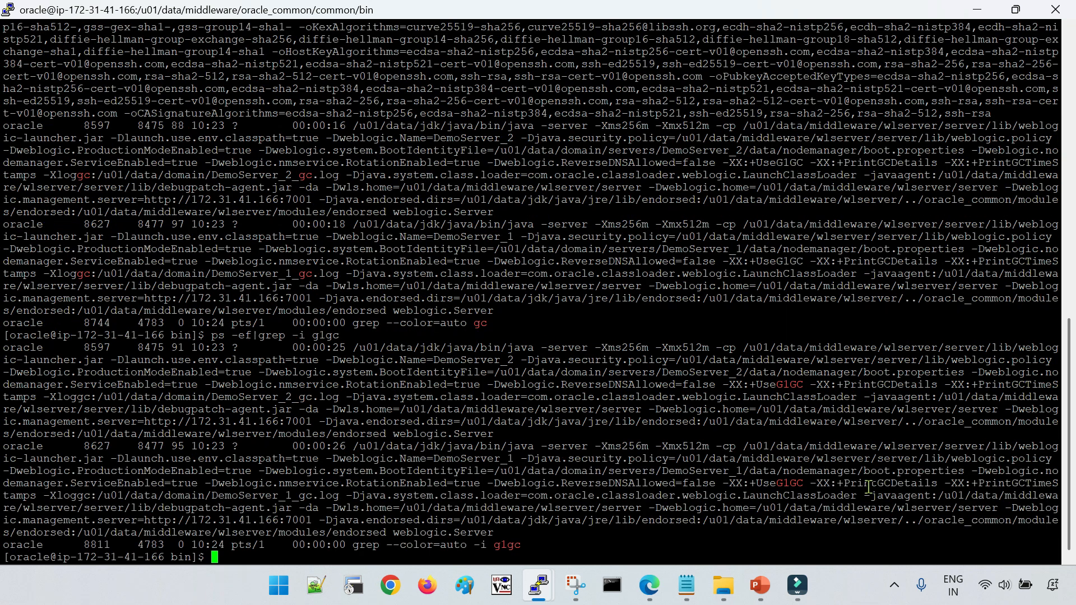
Examine the GC arguments from -XX:+UseG1GC through the -Xloggc path in the DemoServer_2 and DemoServer_1 processes
{"action": "left_click_drag", "start_coordinate": [718, 385], "coordinate": [343, 396]}
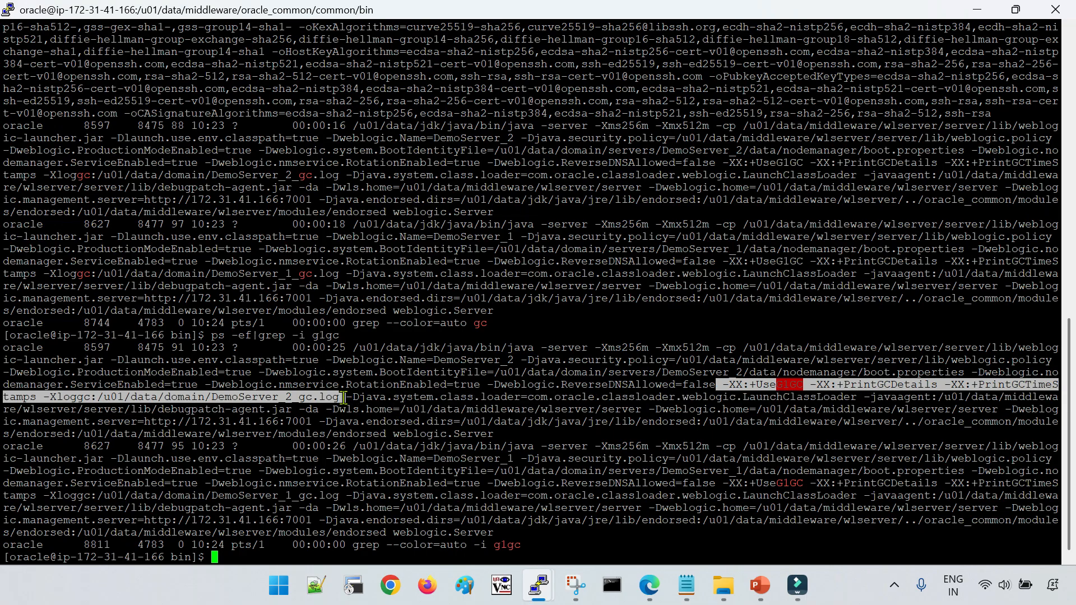
{"action": "left_click_drag", "start_coordinate": [719, 483], "coordinate": [345, 496]}
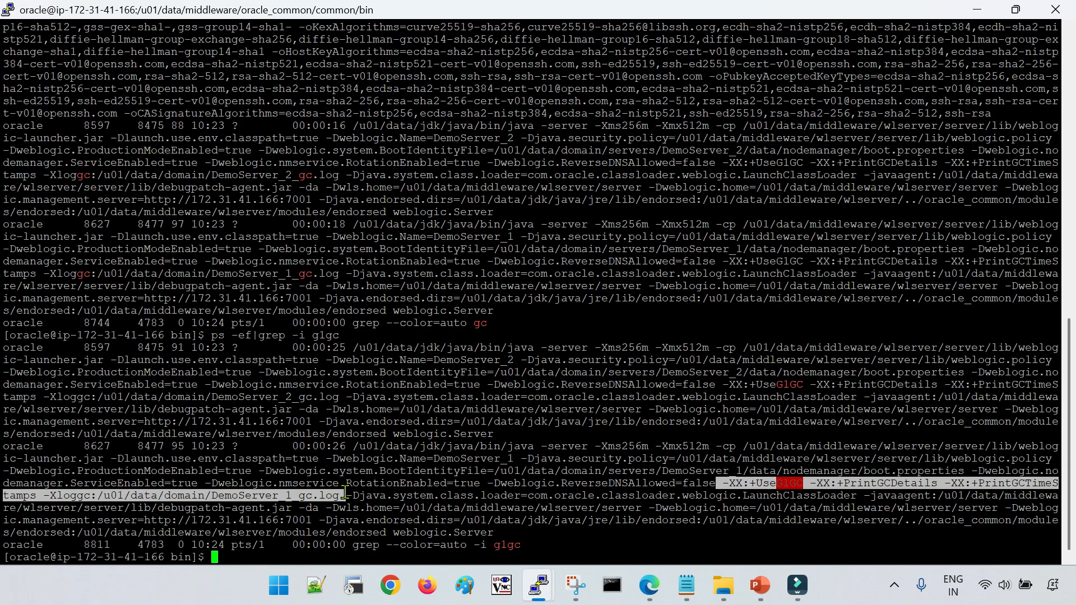
{"action": "left_click", "coordinate": [541, 415]}
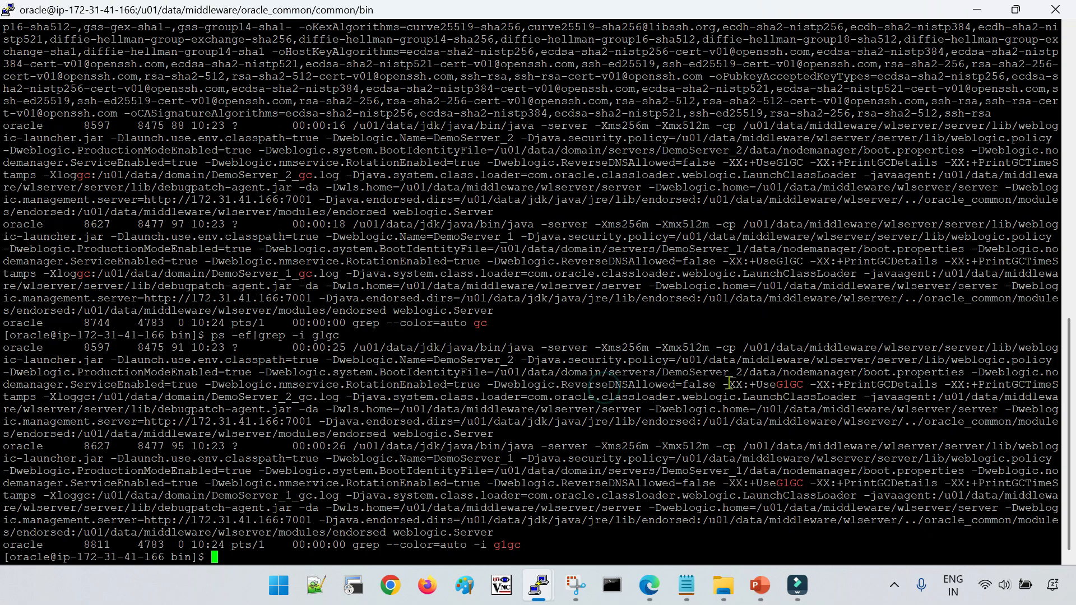
{"action": "left_click_drag", "start_coordinate": [718, 385], "coordinate": [895, 401]}
{"action": "left_click", "coordinate": [895, 401]}
{"action": "double_click", "coordinate": [475, 411]}
{"action": "left_click", "coordinate": [634, 426]}
Switch to the WebLogic console in Edge and recheck the state of DemoServer_1 and DemoServer_2 in the server list
{"action": "left_click", "coordinate": [650, 586]}
{"action": "left_click", "coordinate": [66, 266]}
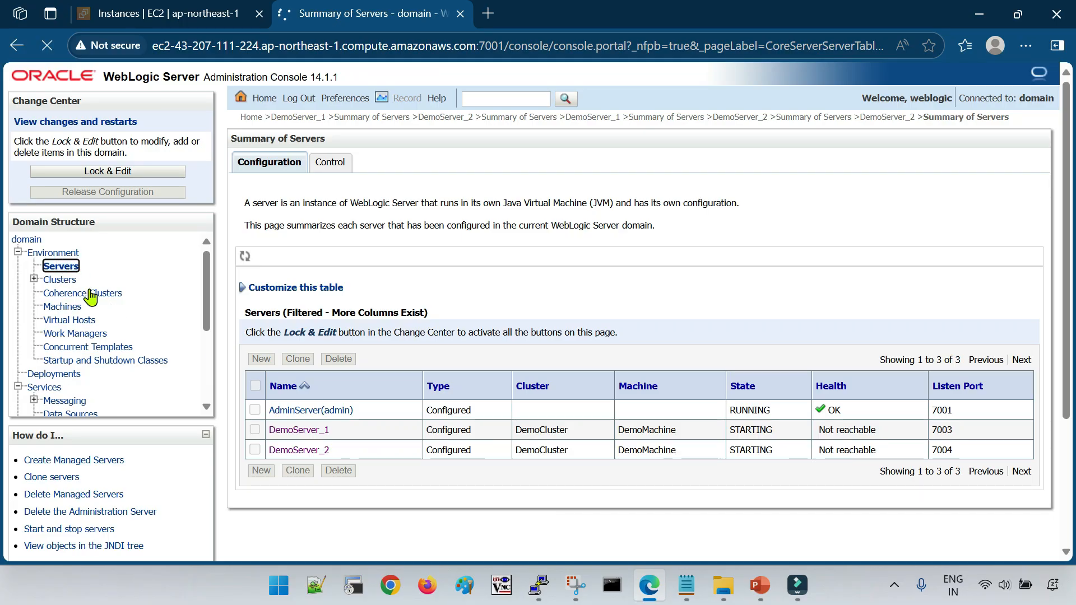
{"action": "left_click", "coordinate": [66, 267]}
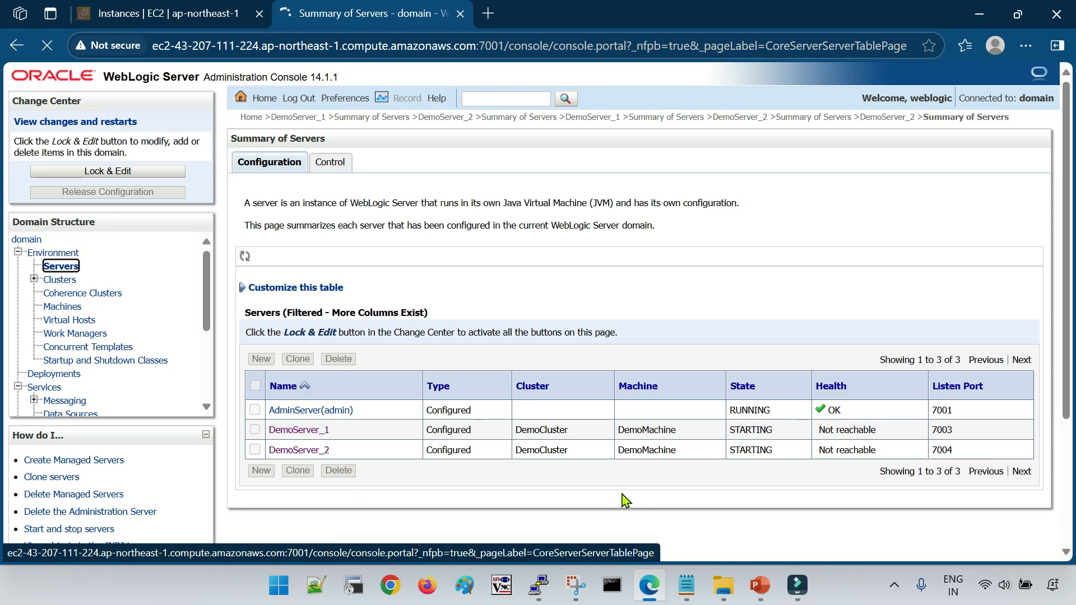
Switch to the PowerPoint presentation and view slide 20 with the grep commands for analysing gc.log
{"action": "left_click", "coordinate": [759, 585]}
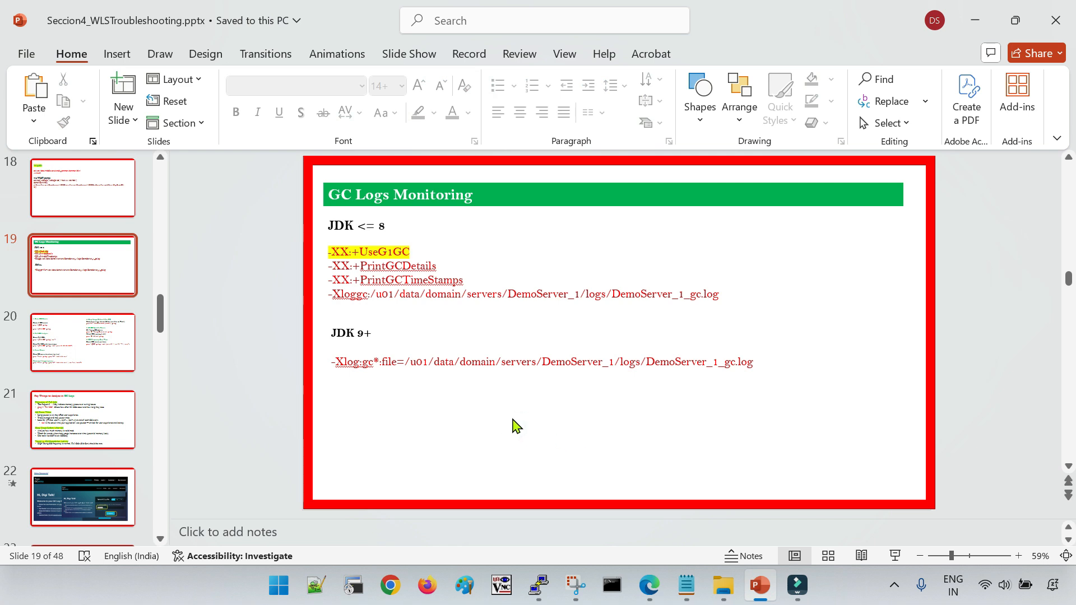
{"action": "scroll", "coordinate": [610, 435], "scroll_direction": "down", "scroll_amount": 1}
{"action": "scroll", "coordinate": [609, 435], "scroll_direction": "up", "scroll_amount": 1}
{"action": "scroll", "coordinate": [619, 443], "scroll_direction": "down", "scroll_amount": 1}
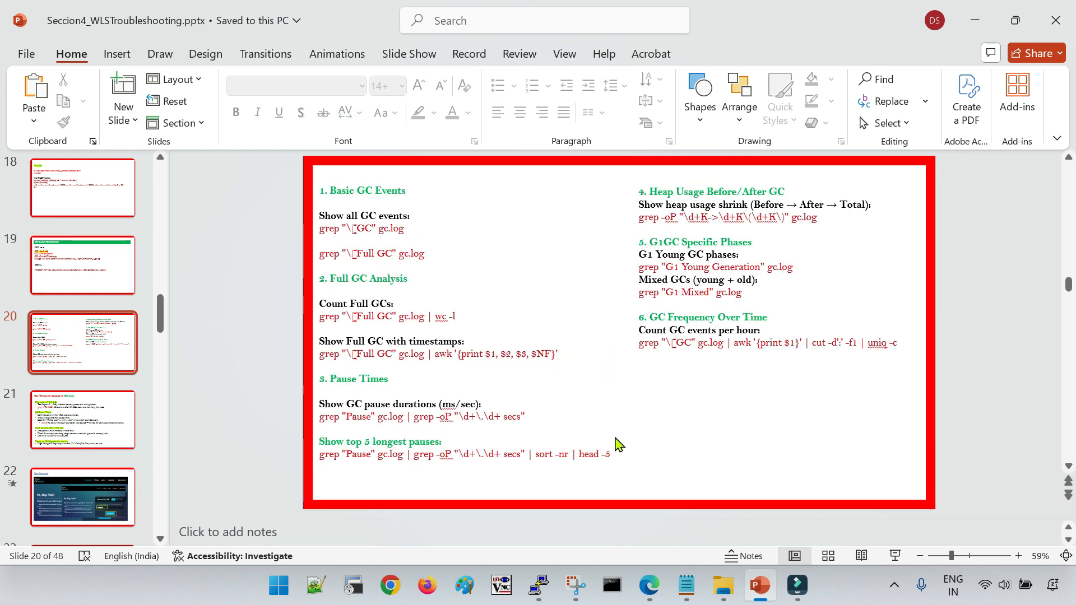